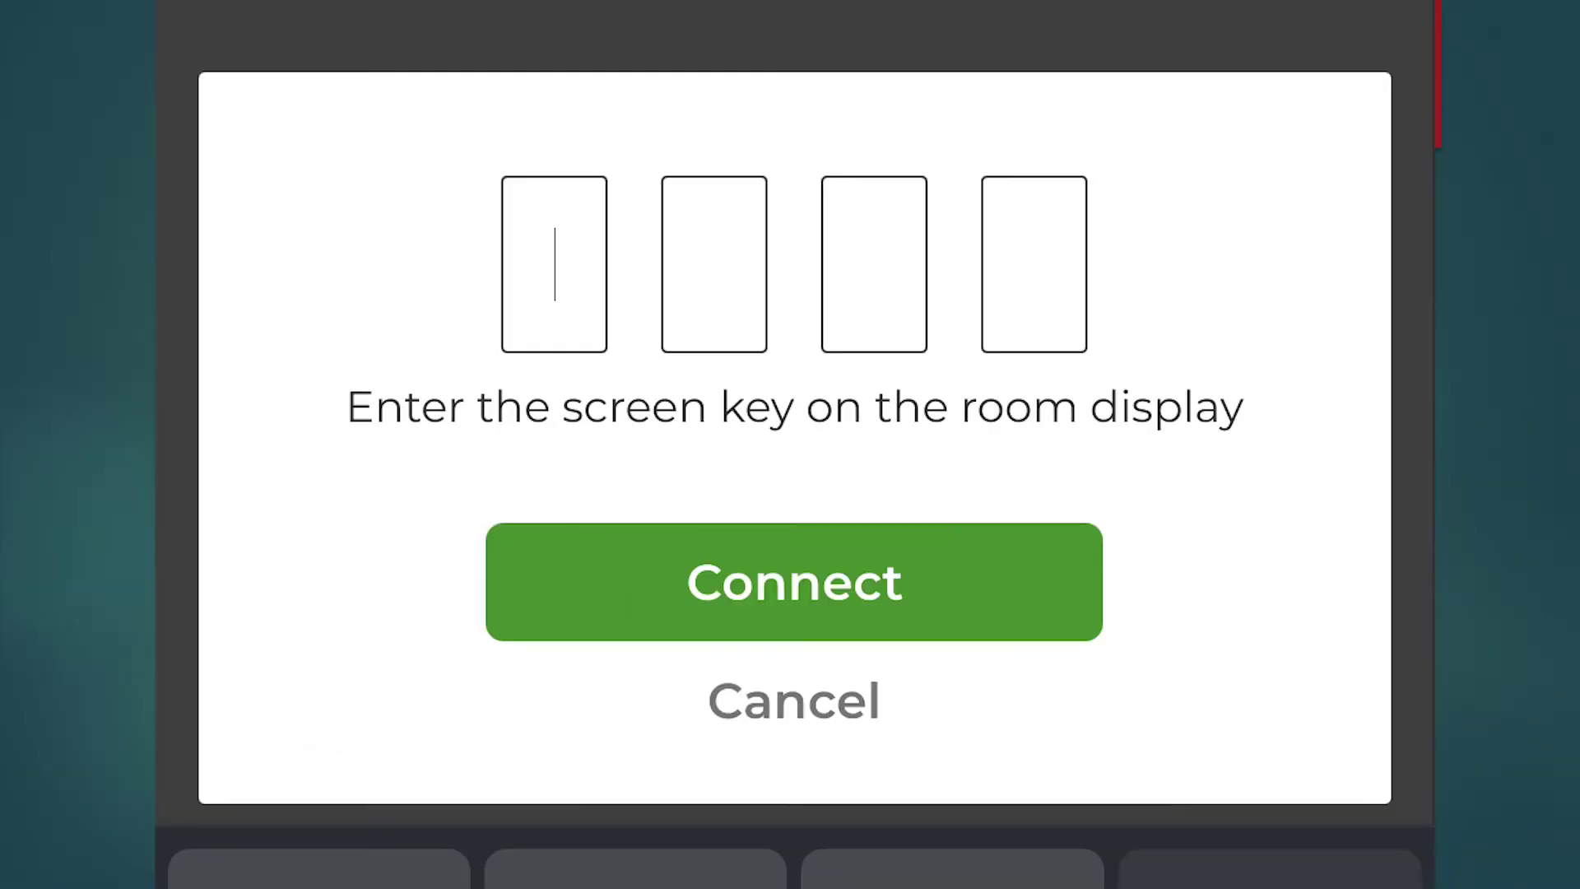
type("065")
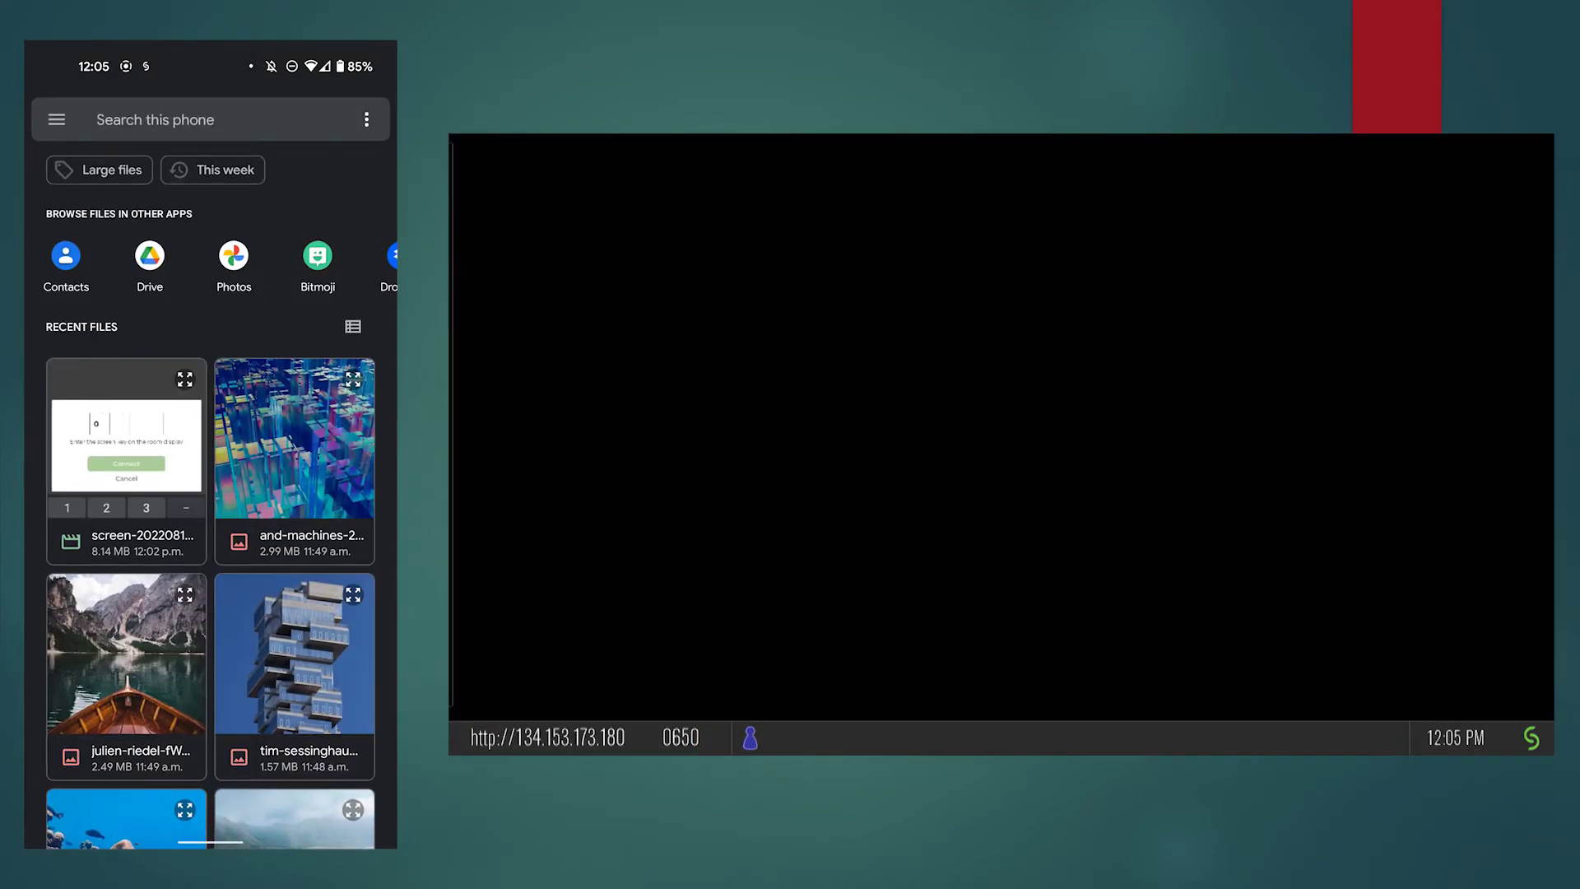
Step: Share the colourful cubes image from the phone's media files to the TLX display, joining the other posts
left_click(311, 448)
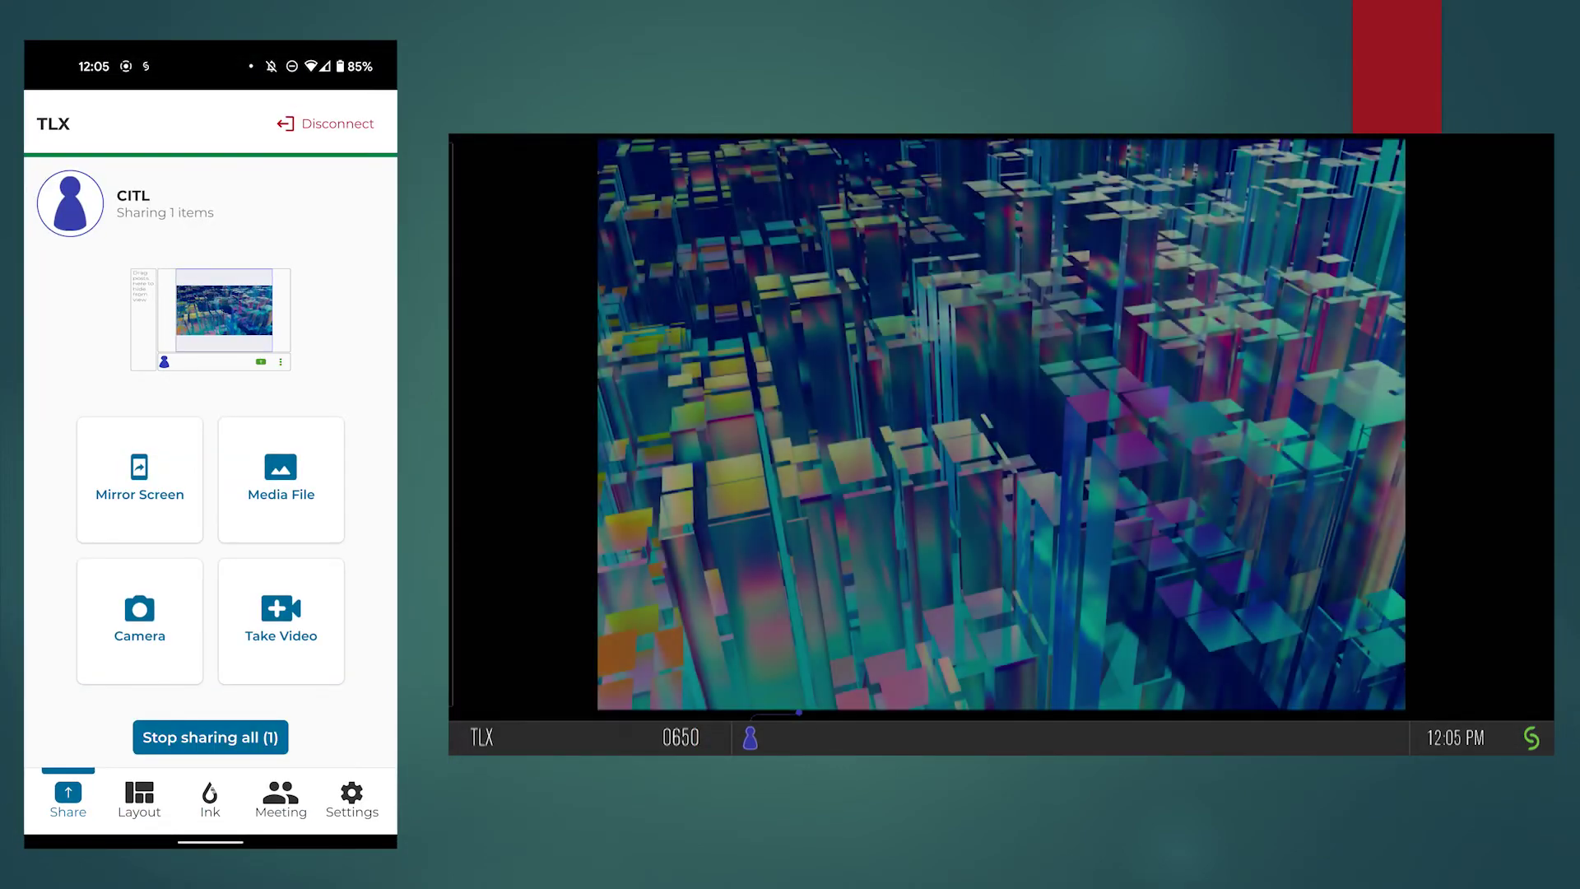
left_click(280, 478)
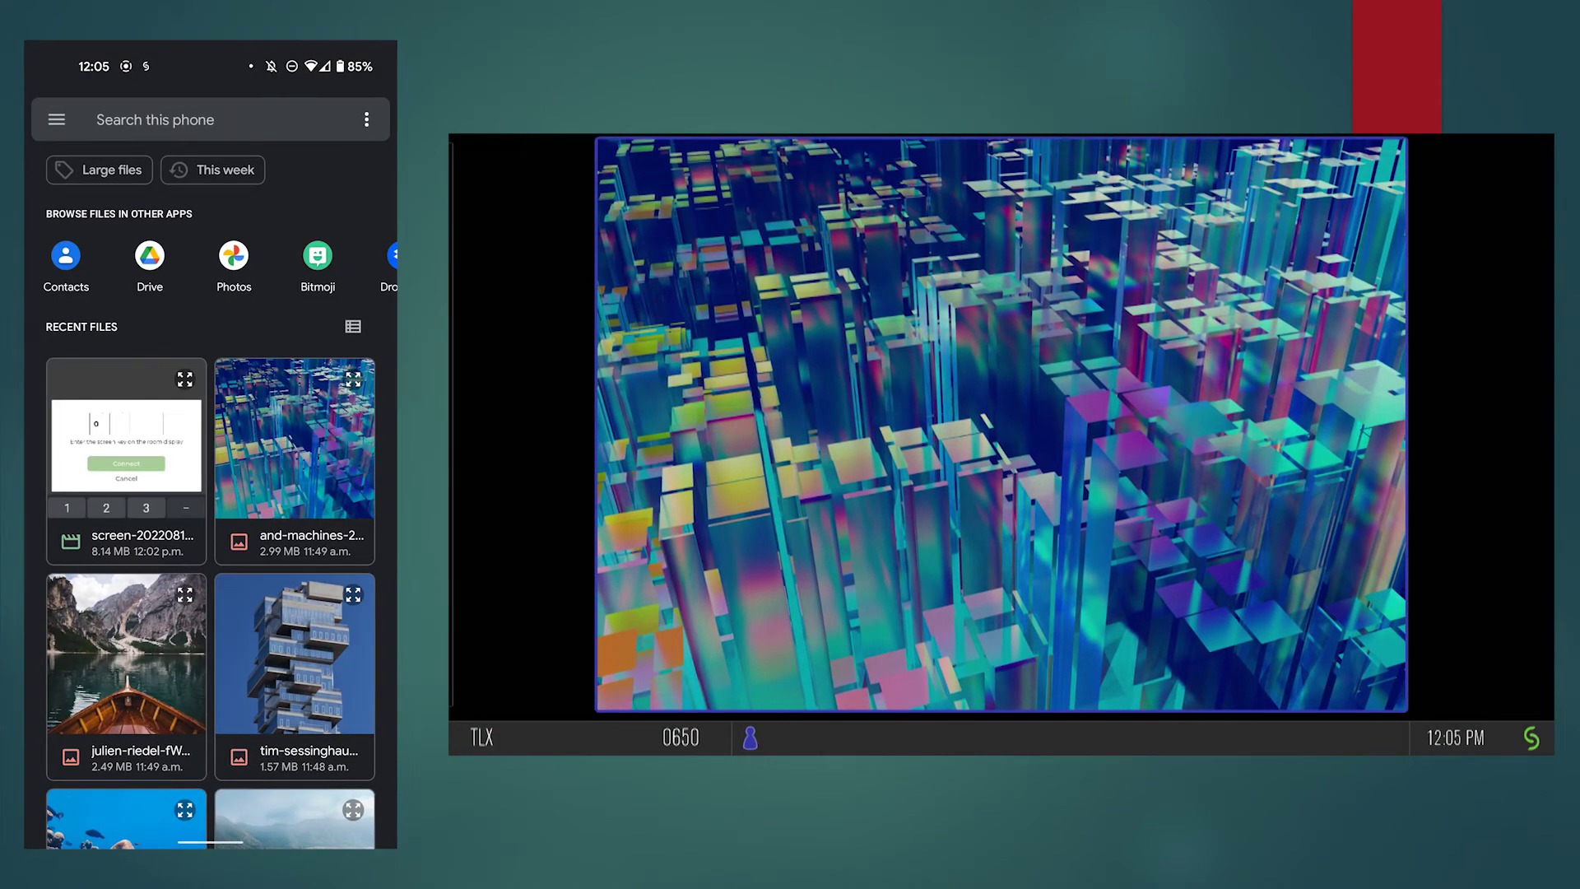
left_click(135, 662)
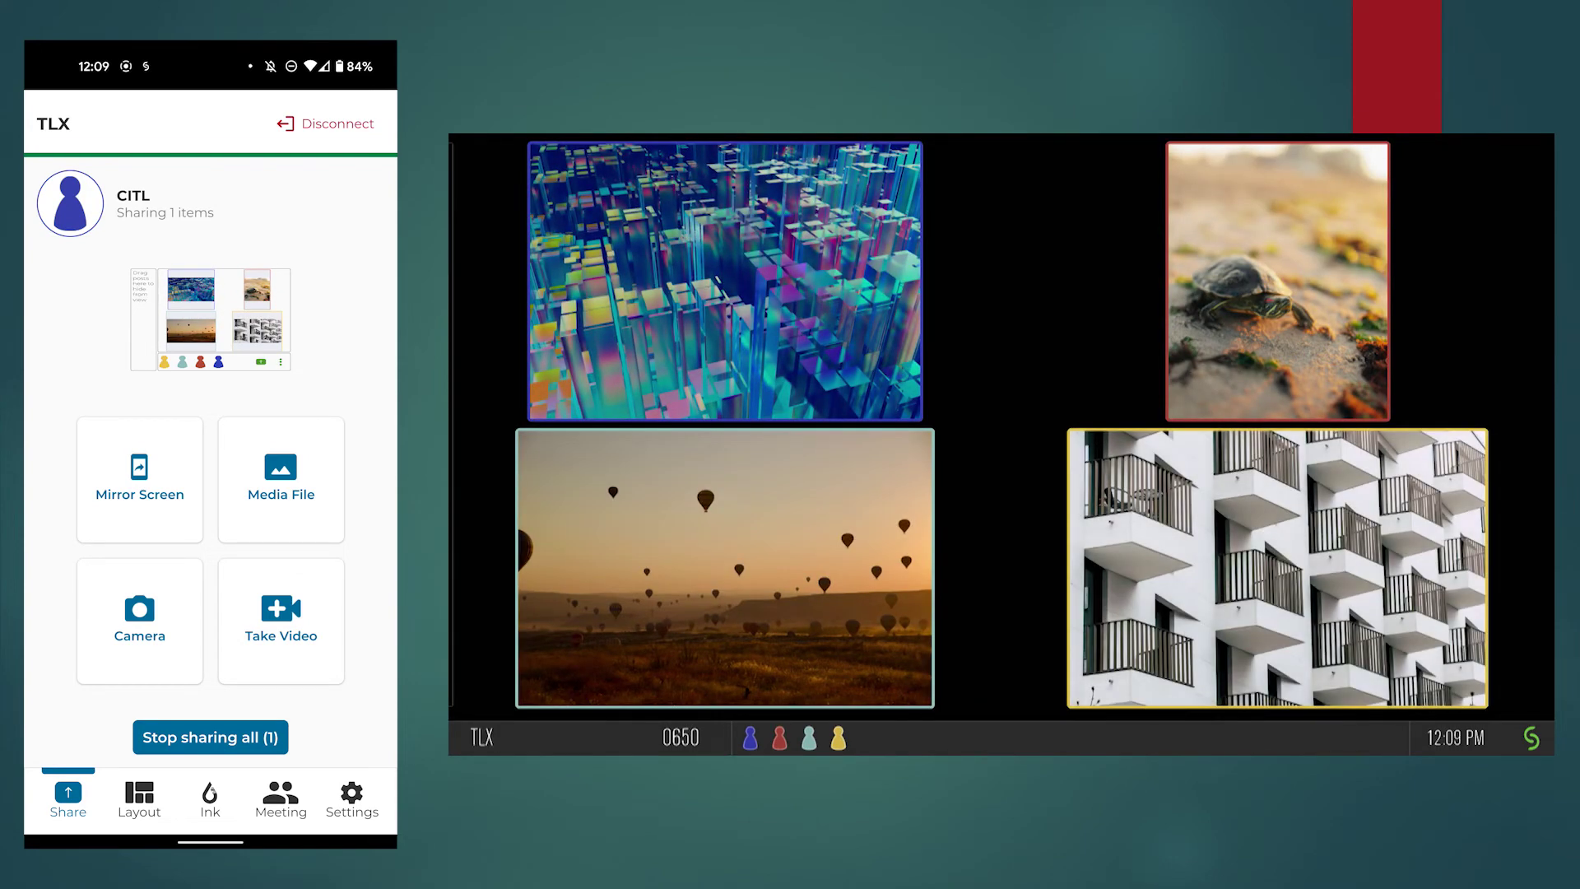
Step: In Layout, swap the cubes/turtle and balloon/building positions, then hide the cubes and turtle
left_click(139, 801)
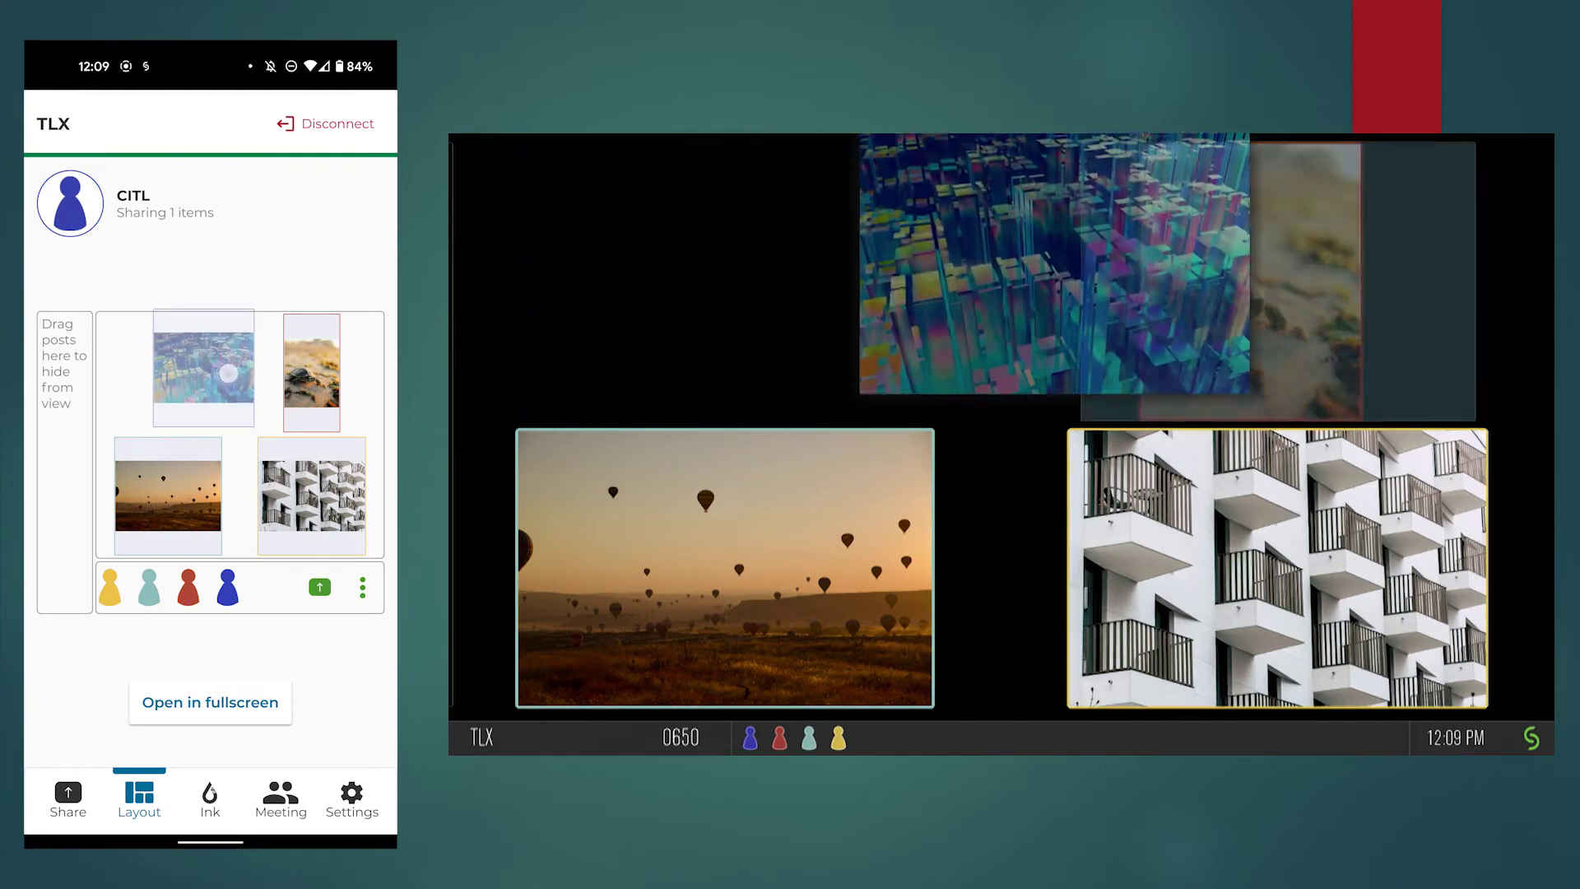
left_click_drag(168, 373, 312, 373)
left_click_drag(311, 495, 168, 494)
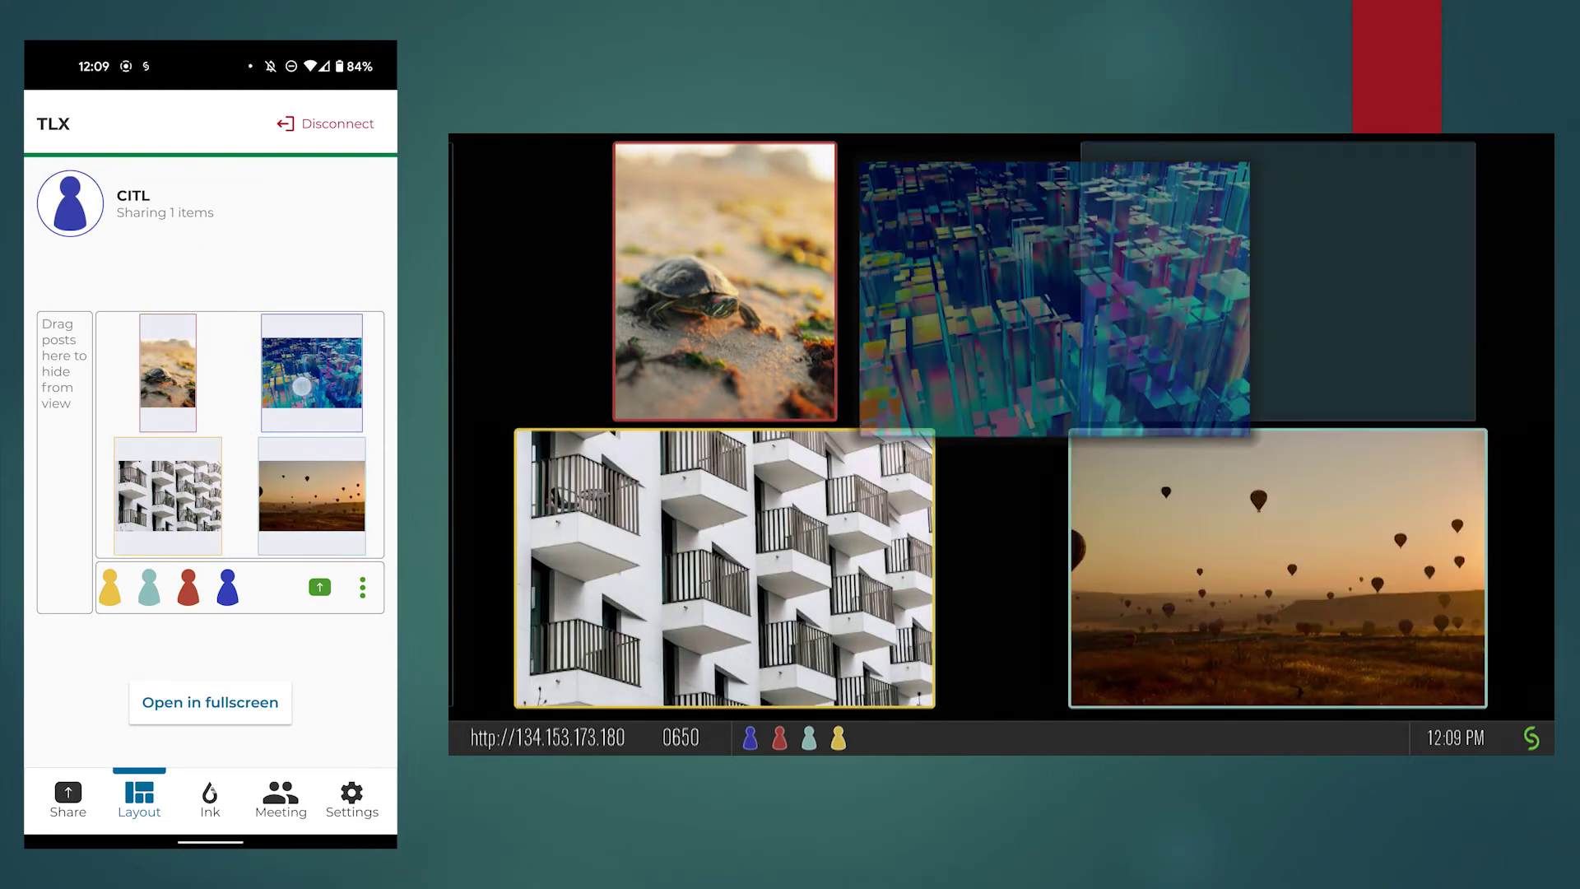
left_click_drag(311, 373, 69, 360)
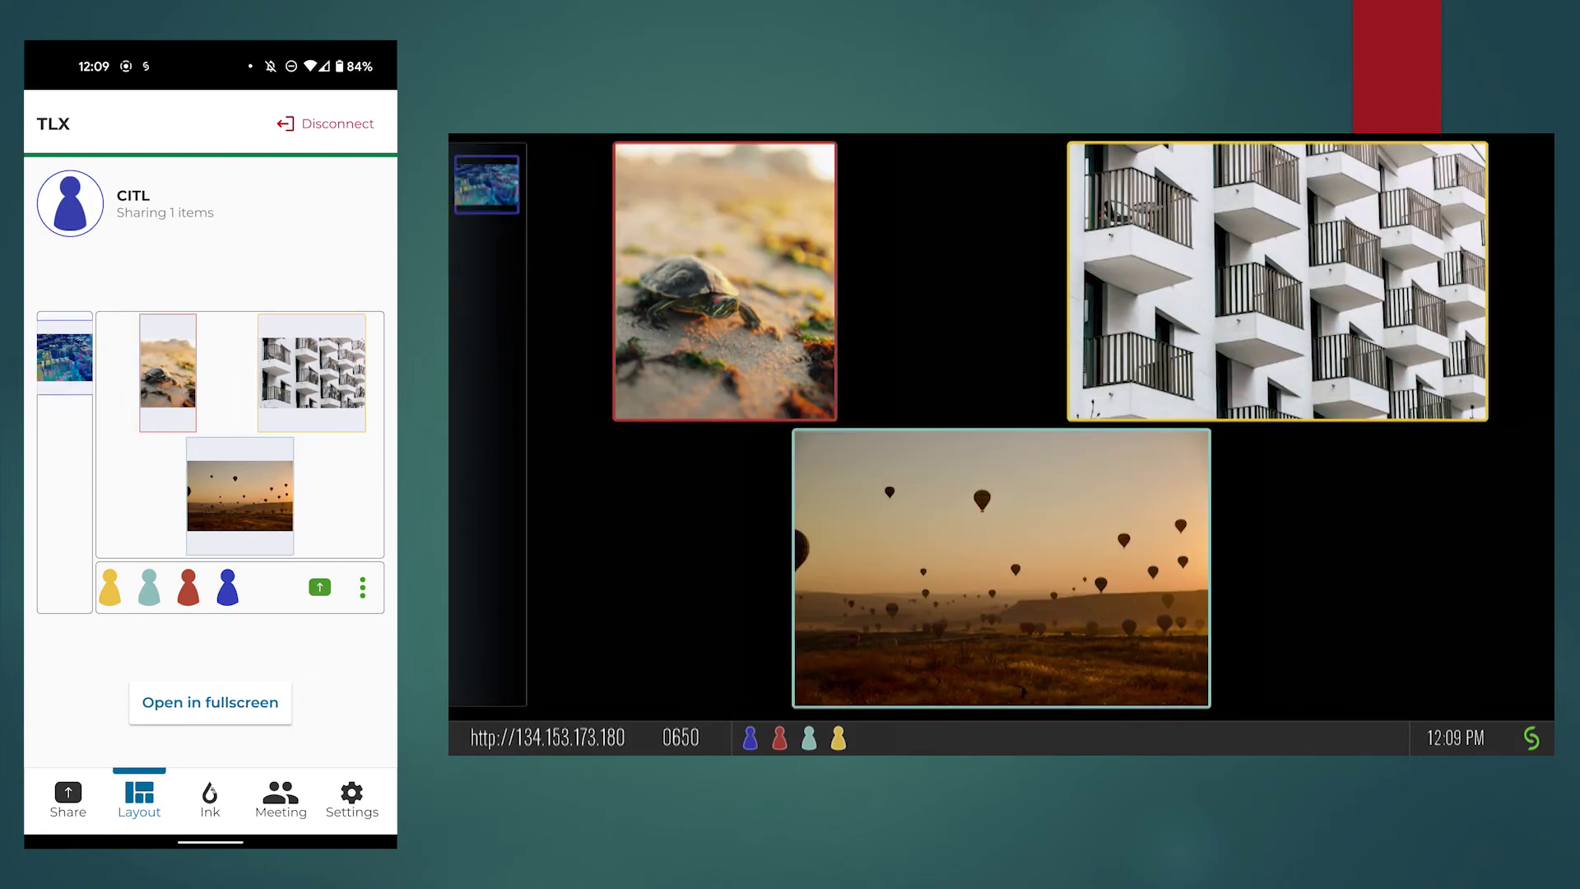
mouse_move(168, 373)
left_mouse_down()
mouse_move(97, 424)
mouse_move(69, 396)
left_mouse_up()
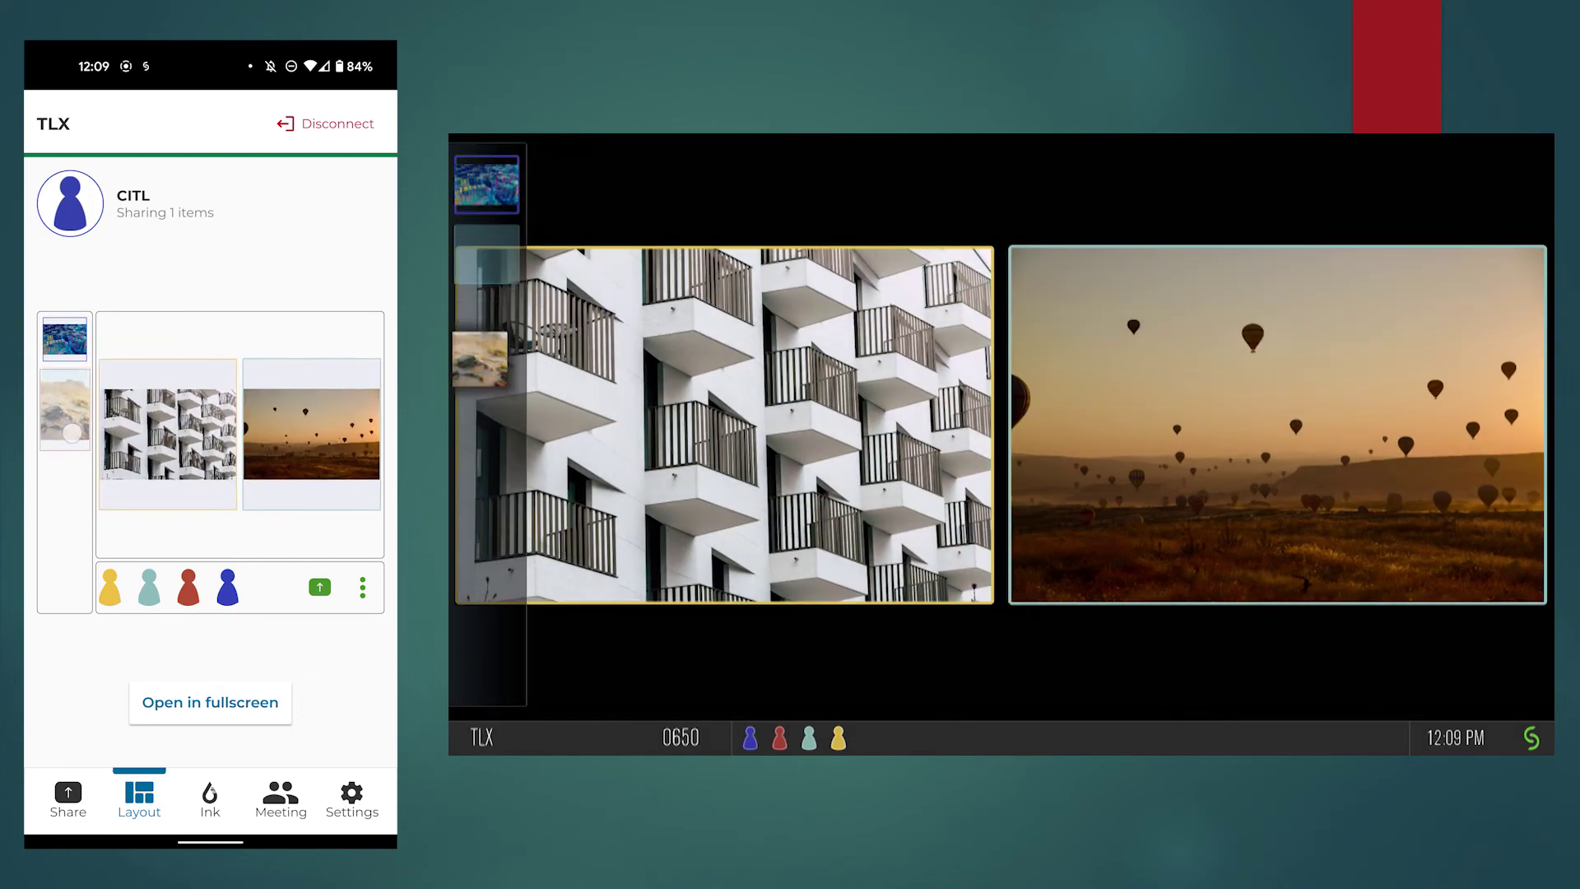